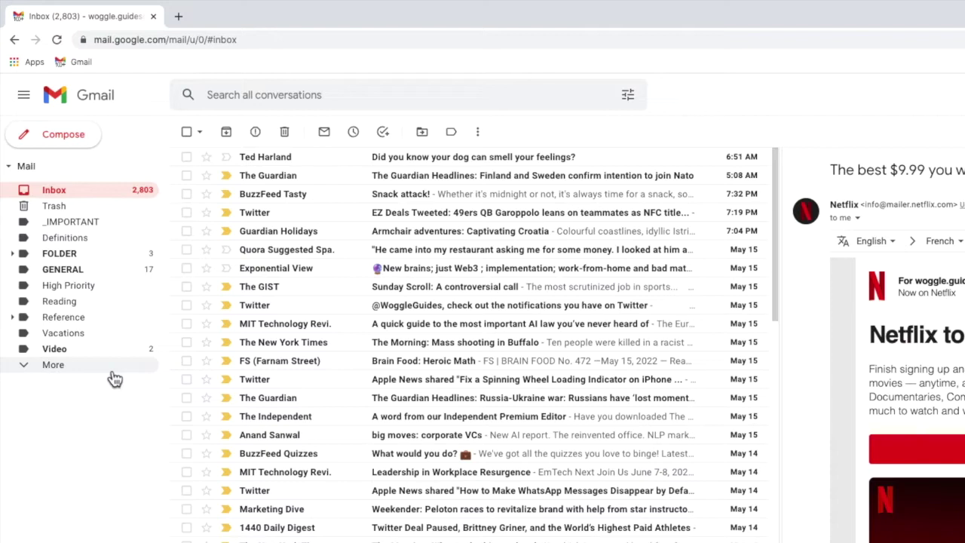
# - Expand the label list to view the Spam folder, then return to the Inbox
pyautogui.click(114, 379)
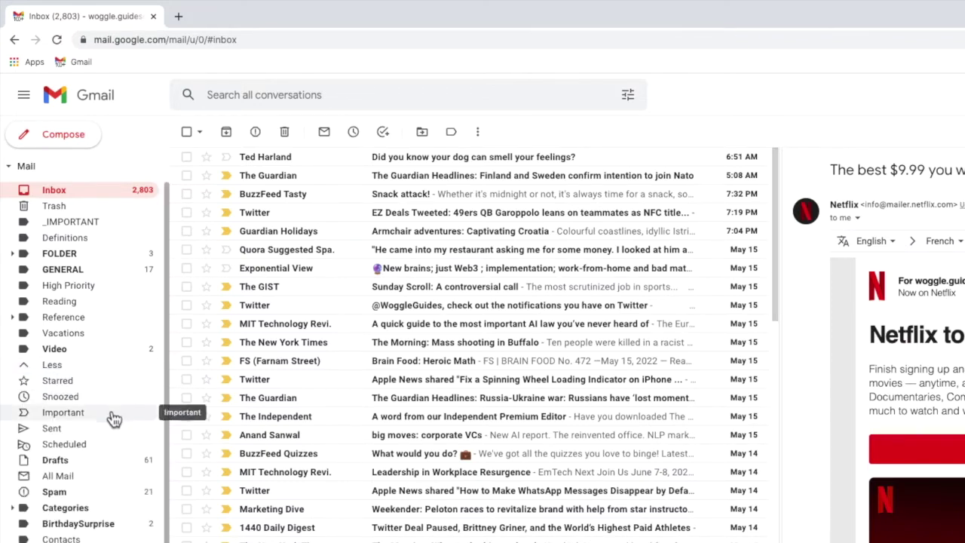
pyautogui.click(104, 500)
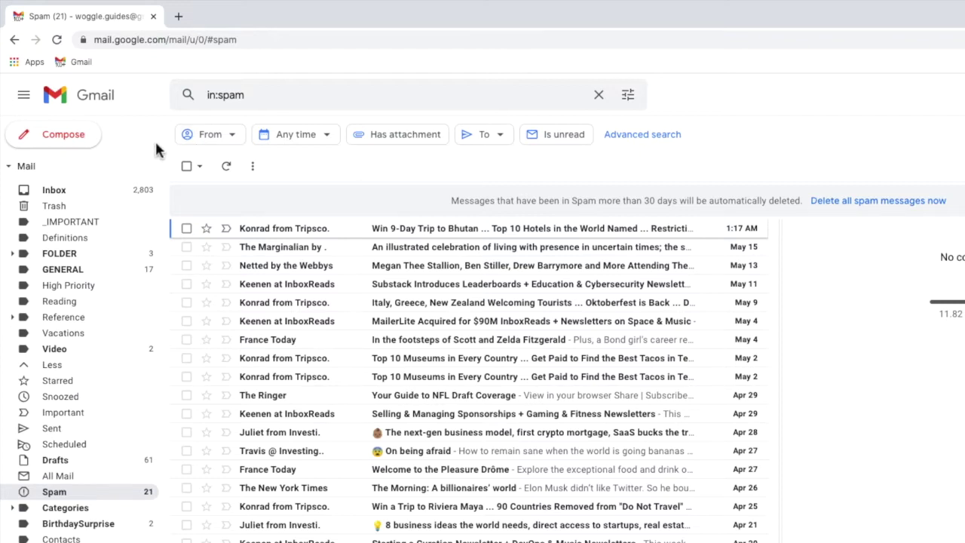
pyautogui.click(130, 192)
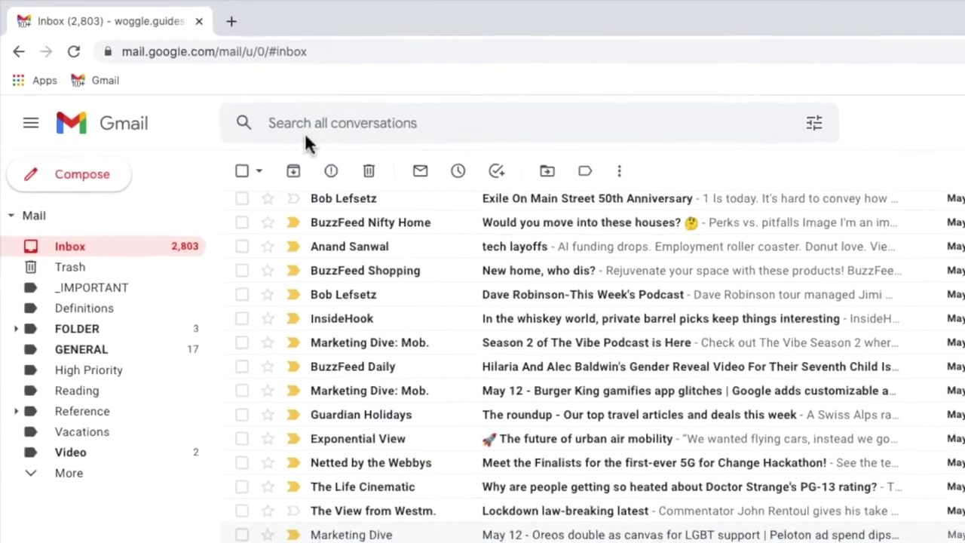
# - Search the mail for 'IN:spam' to list the 21 spam messages
pyautogui.click(306, 136)
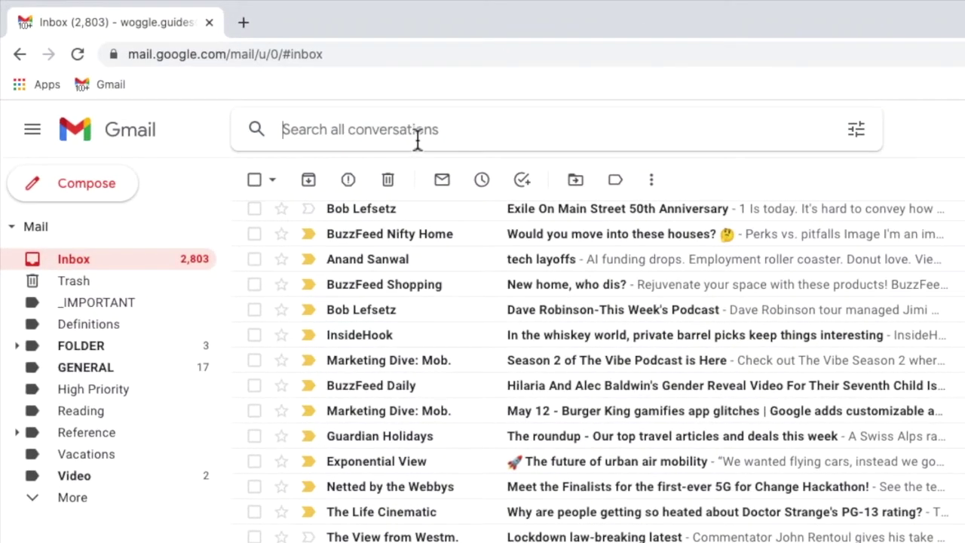
pyautogui.write('IN')
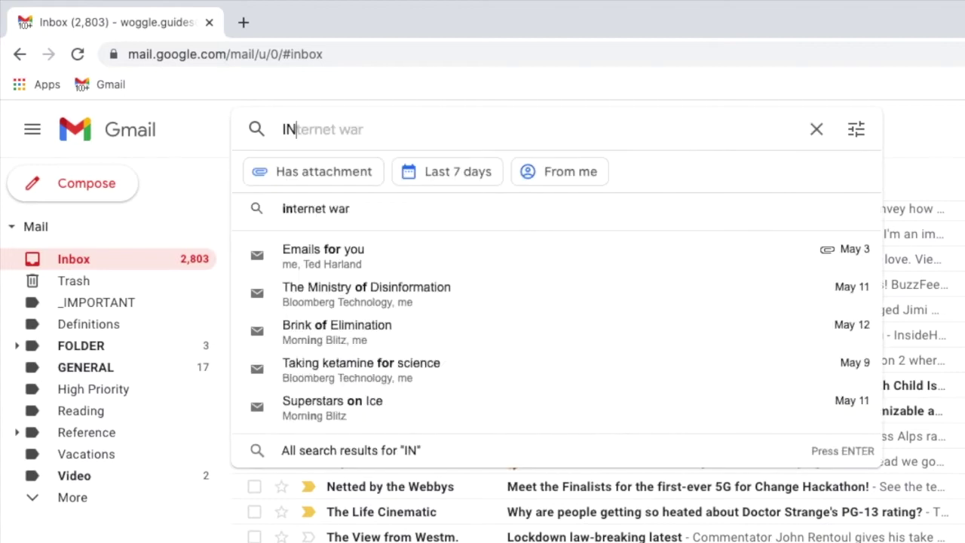
pyautogui.write(':')
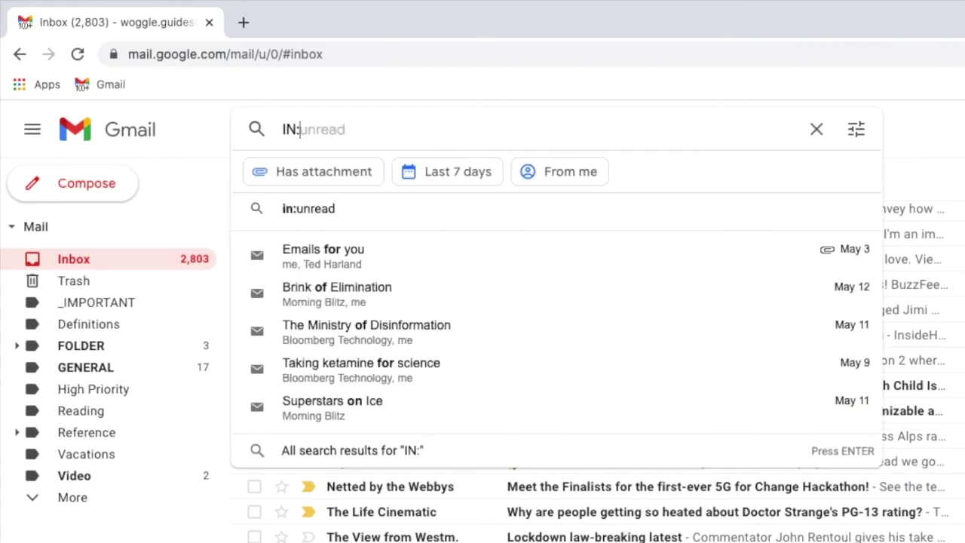
pyautogui.write('spam')
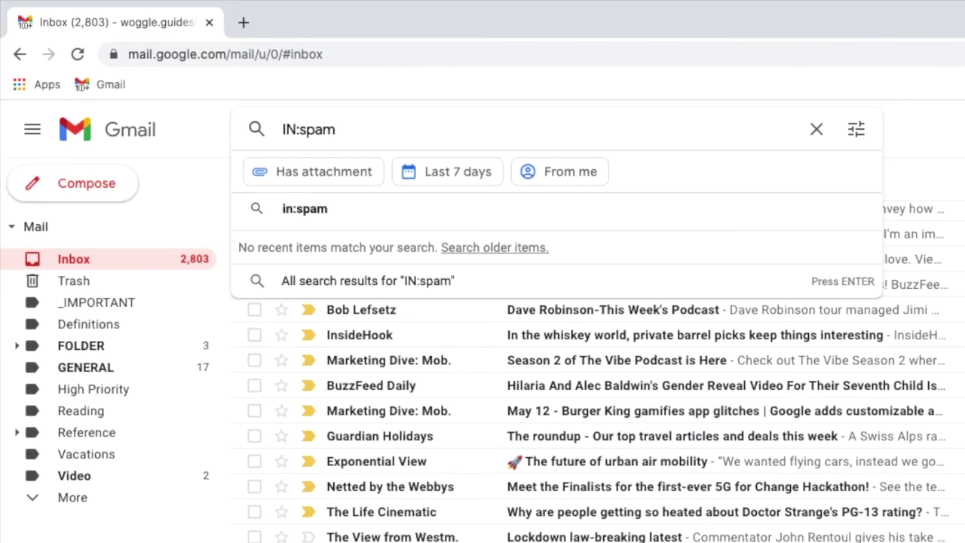
pyautogui.press('Return')
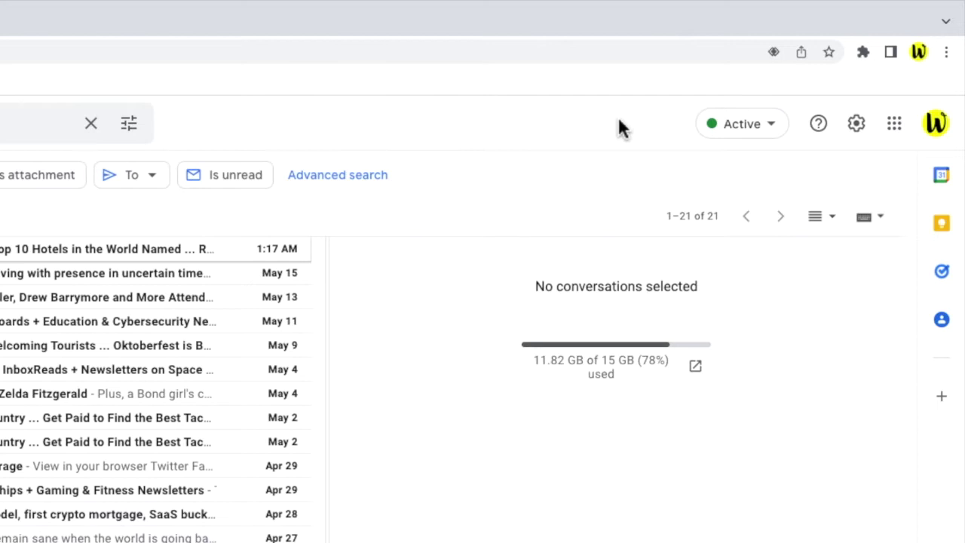
# - Open Gmail's full settings page from the Quick settings panel
pyautogui.click(875, 140)
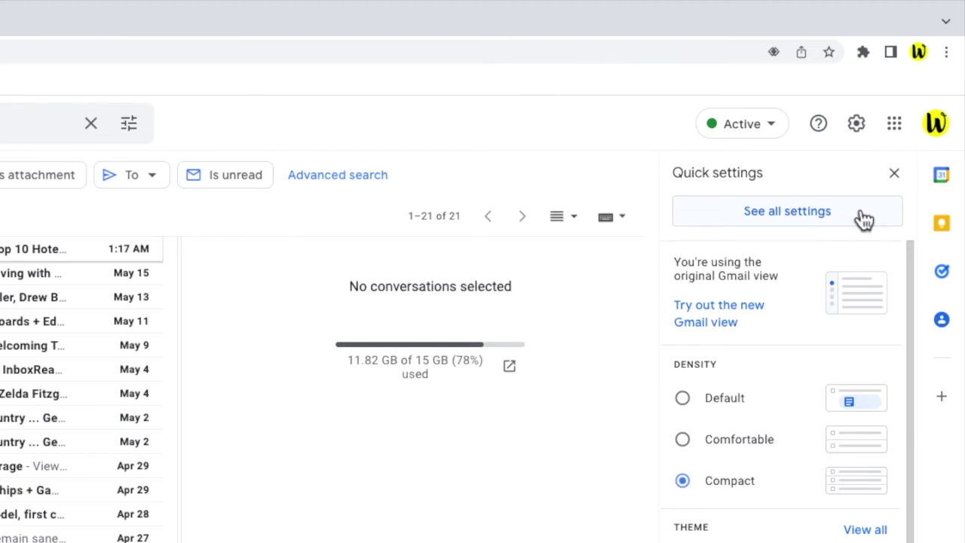
pyautogui.click(863, 217)
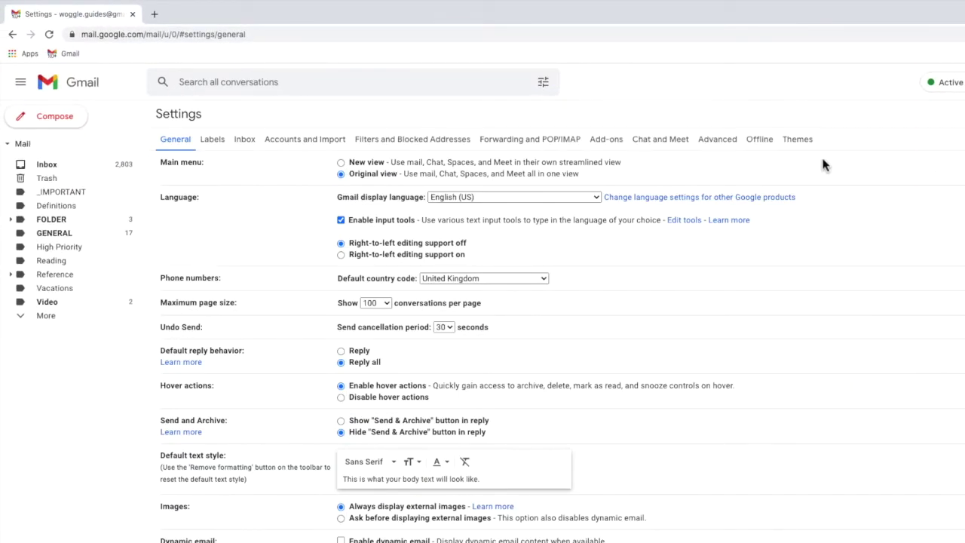
# - On the Labels tab, set the Spam system label to show
pyautogui.click(221, 150)
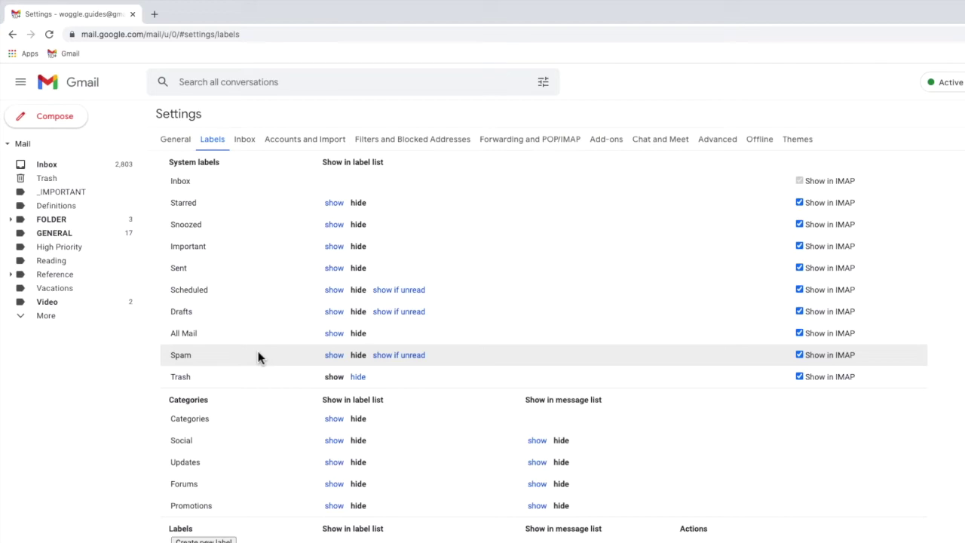
pyautogui.click(334, 355)
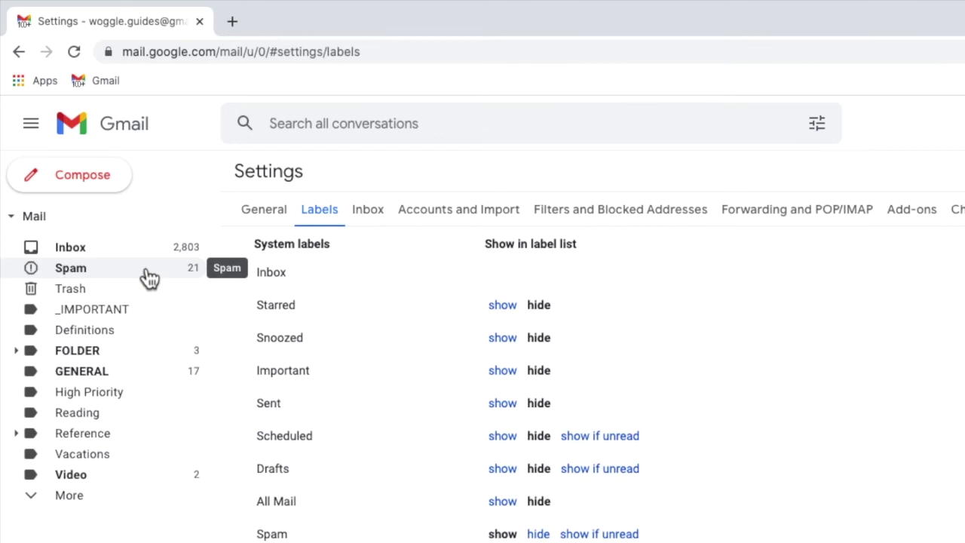
# - Open the Spam folder from its new sidebar entry under Inbox
pyautogui.click(144, 274)
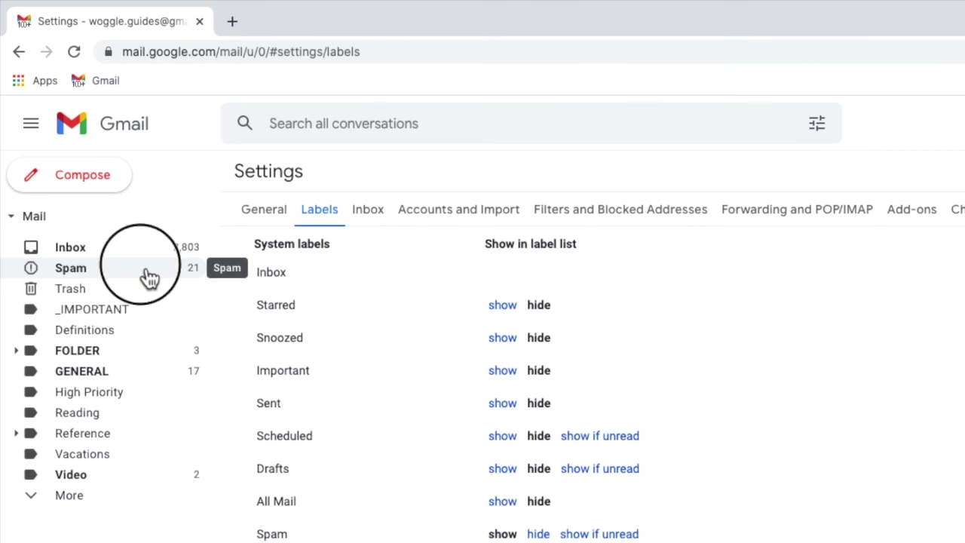